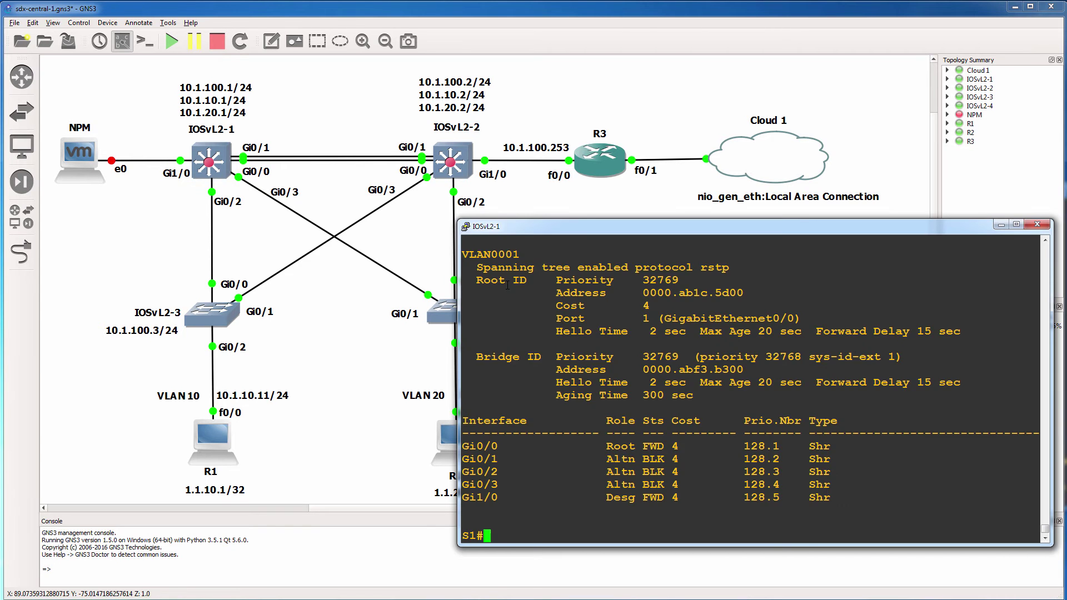
# Wake the S1 console and enter privileged mode with 'en'.
pyautogui.press('Return')
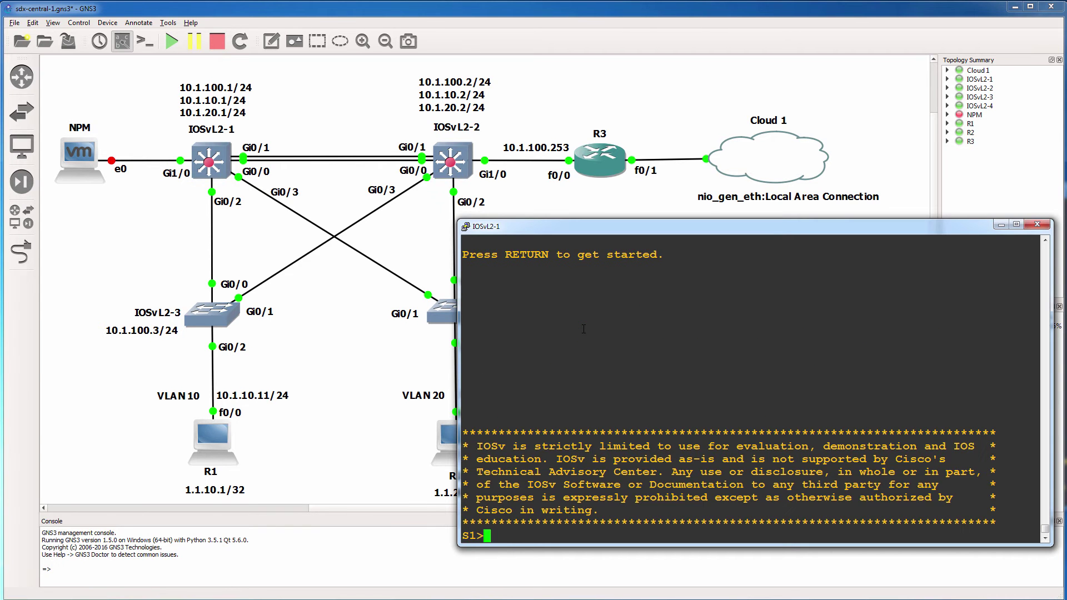
pyautogui.write('en')
pyautogui.press('Return')
# Run 'sh run | i span' and highlight the rapid-pvst mode and extend system-id lines.
pyautogui.write('s')
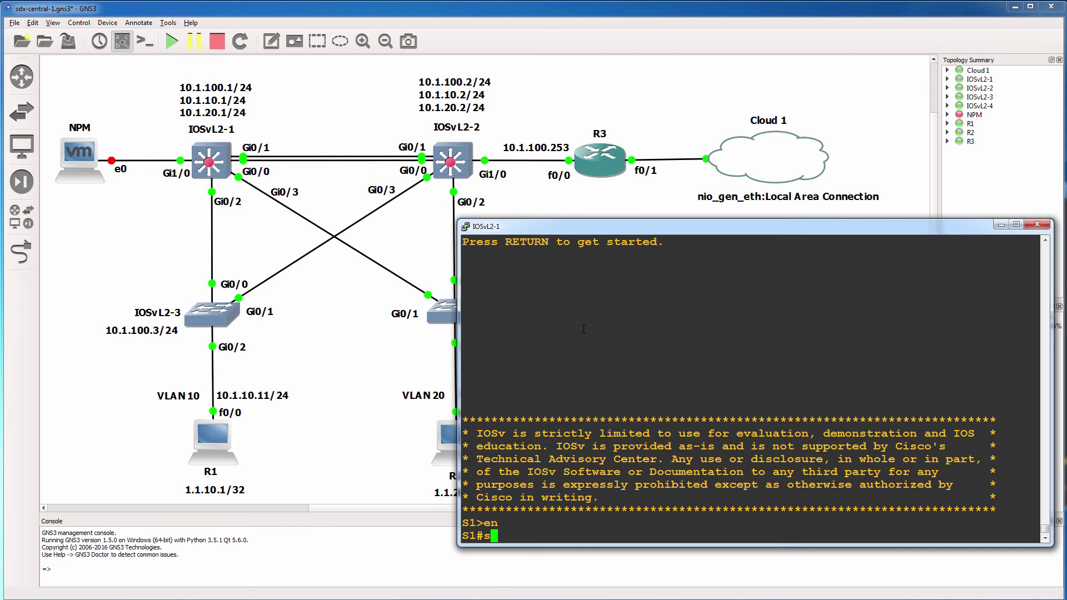
pyautogui.write('h run | i span')
pyautogui.press('Return')
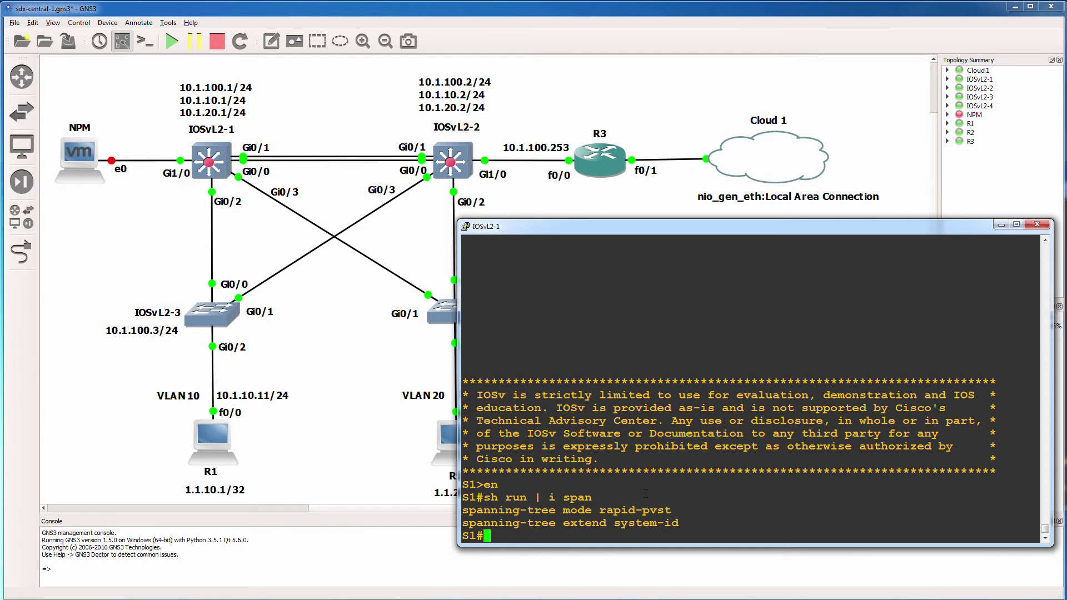
pyautogui.moveTo(682, 511); pyautogui.dragTo(465, 511)
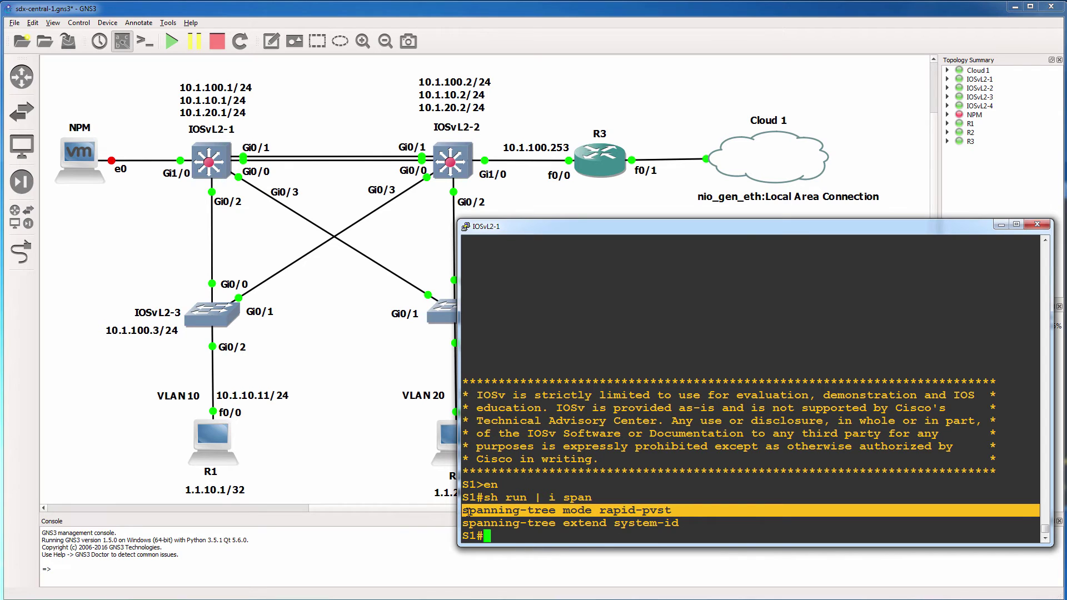
pyautogui.moveTo(692, 522); pyautogui.dragTo(464, 524)
# Run 'show spanning-tree vlan 1' on S1.
pyautogui.write('sh span')
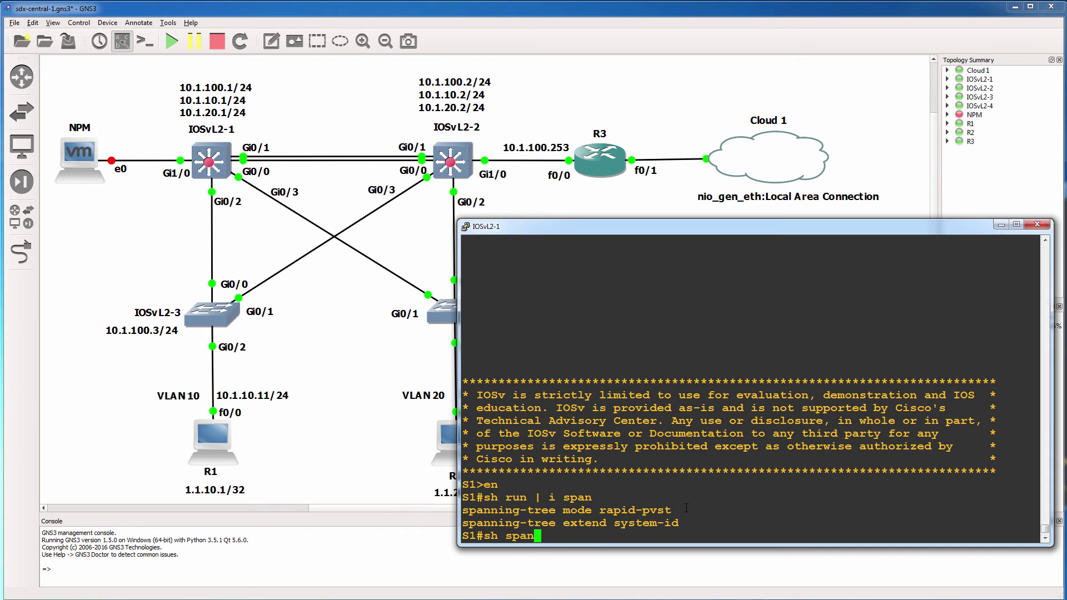
pyautogui.press('Tab')
pyautogui.write('vlan 1')
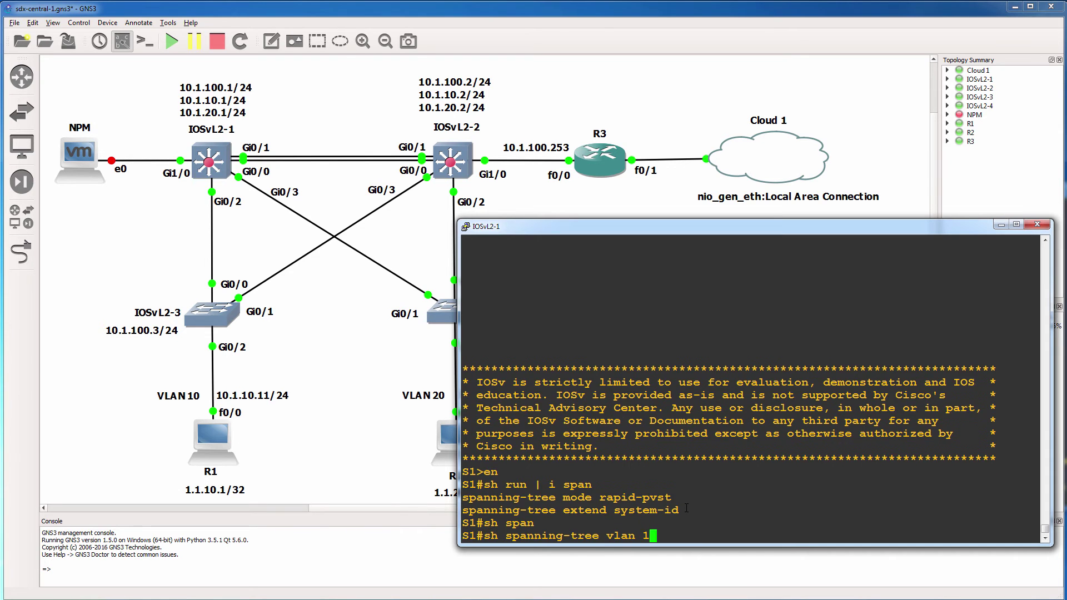
pyautogui.press('Return')
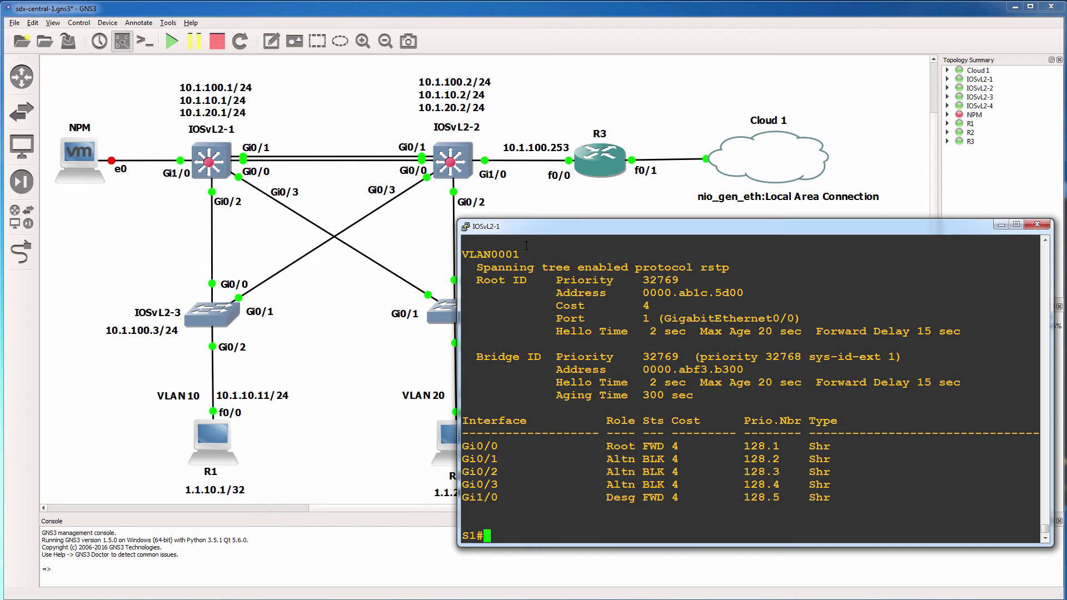
# Highlight the VLAN0001 heading, bridge priority 32769, and its 32768 plus sys-id-ext 1 parts.
pyautogui.moveTo(536, 256); pyautogui.dragTo(500, 242)
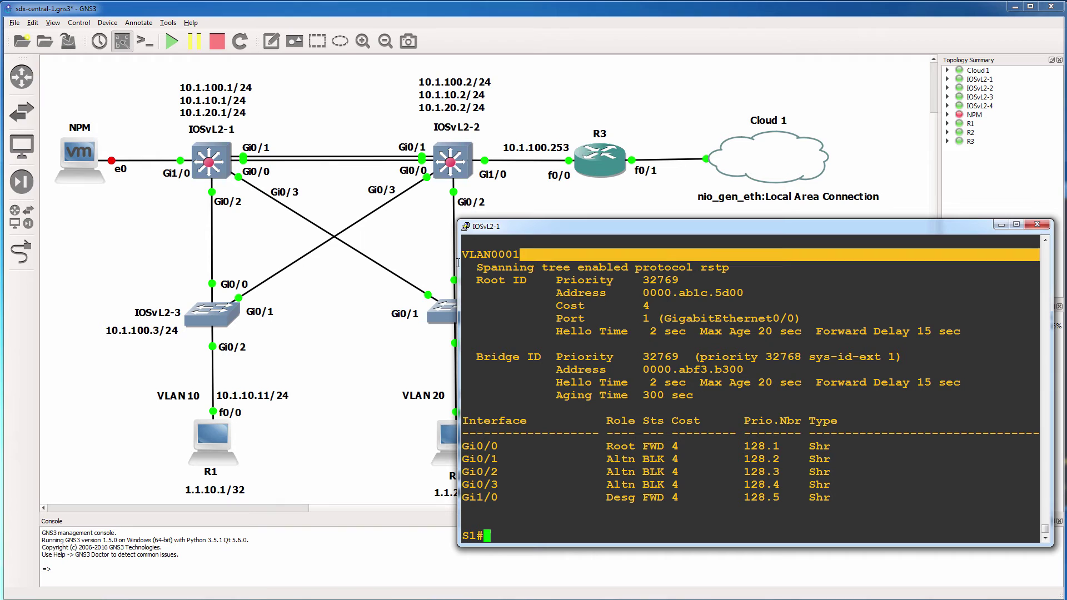
pyautogui.click(682, 363)
pyautogui.moveTo(798, 356); pyautogui.dragTo(770, 356)
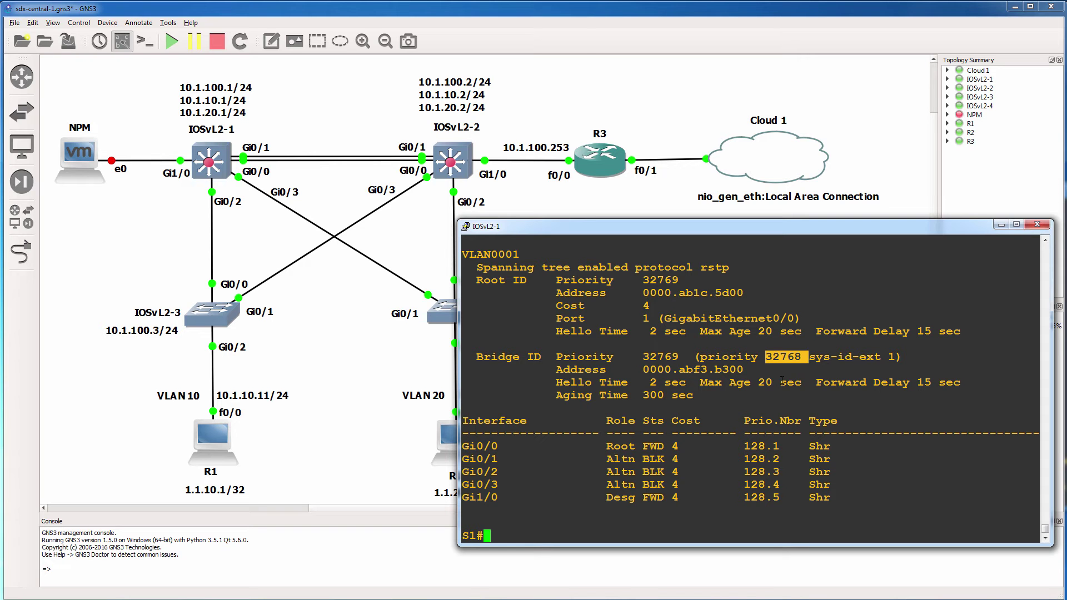
pyautogui.moveTo(810, 357); pyautogui.dragTo(894, 356)
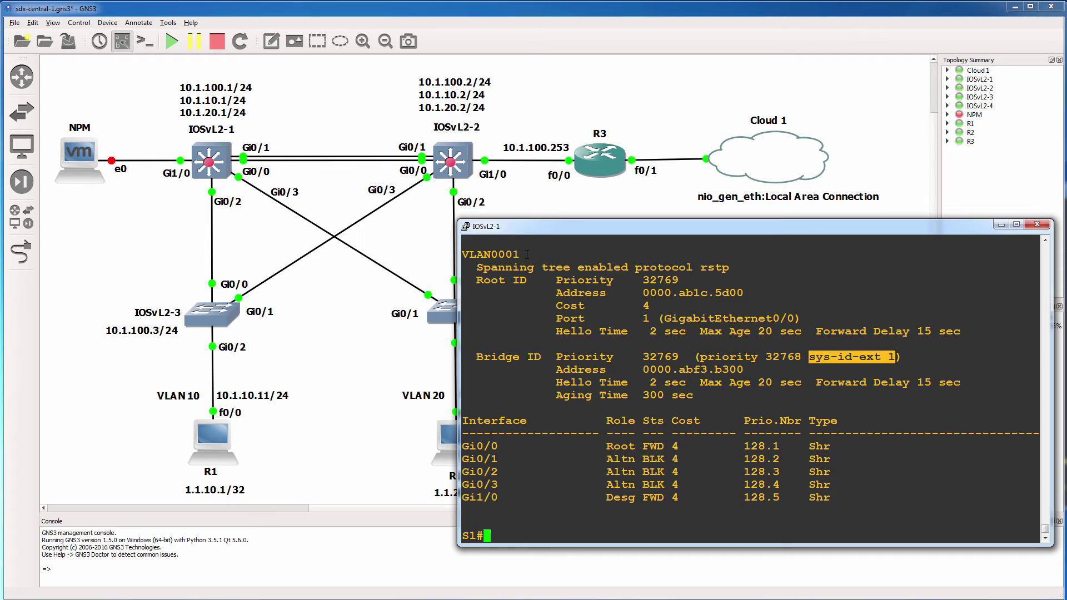
pyautogui.moveTo(527, 254); pyautogui.dragTo(469, 255)
pyautogui.moveTo(684, 350); pyautogui.dragTo(648, 352)
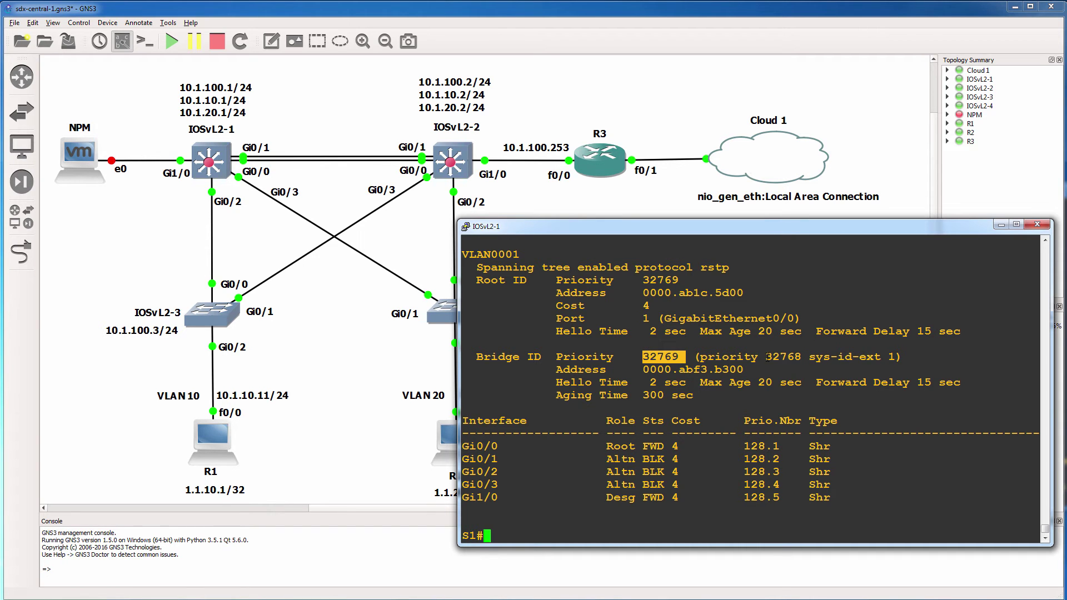
pyautogui.moveTo(766, 357); pyautogui.dragTo(897, 354)
pyautogui.press('Up')
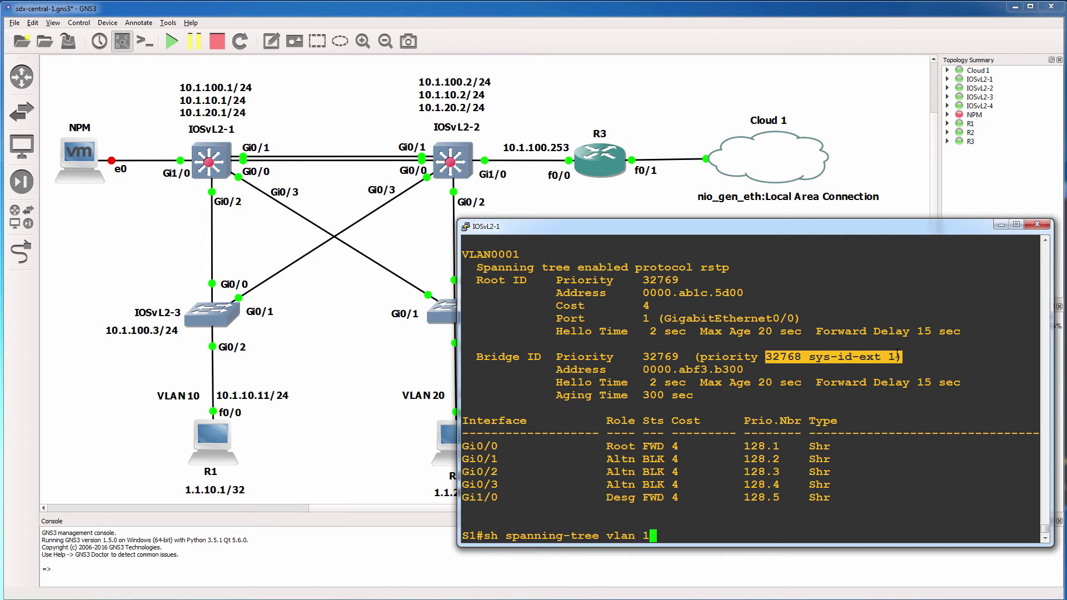
pyautogui.write('0')
pyautogui.press('Return')
pyautogui.moveTo(801, 369); pyautogui.dragTo(766, 369)
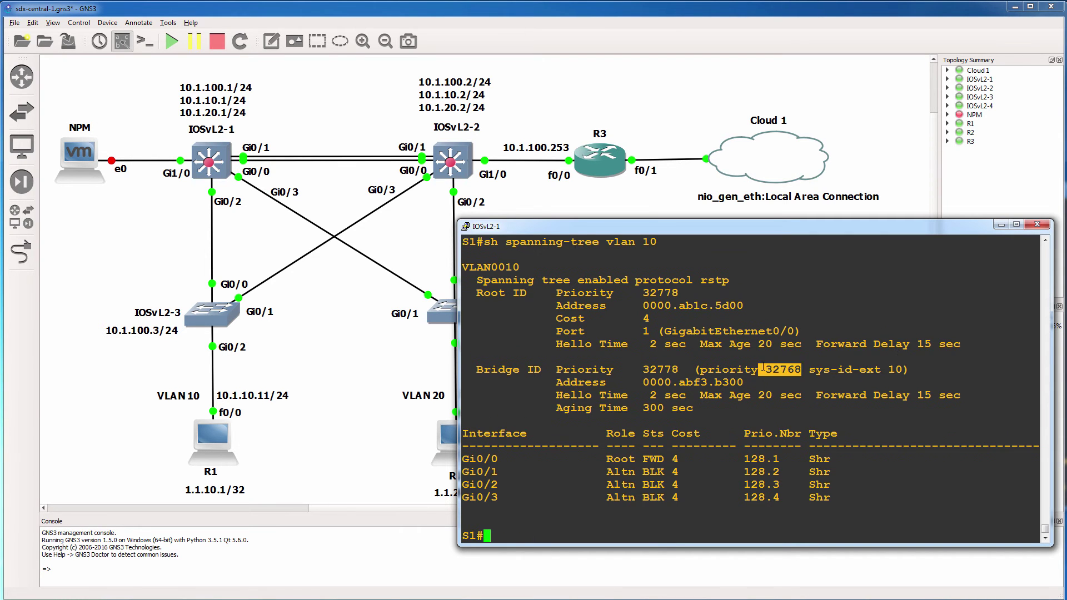
pyautogui.moveTo(909, 369); pyautogui.dragTo(890, 369)
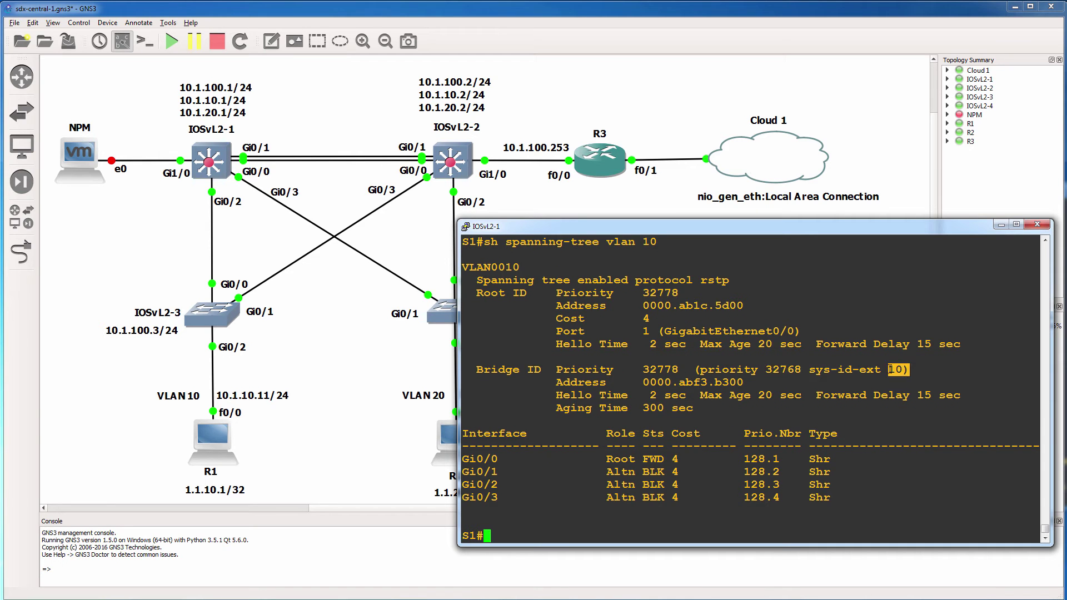
pyautogui.moveTo(677, 370); pyautogui.dragTo(644, 369)
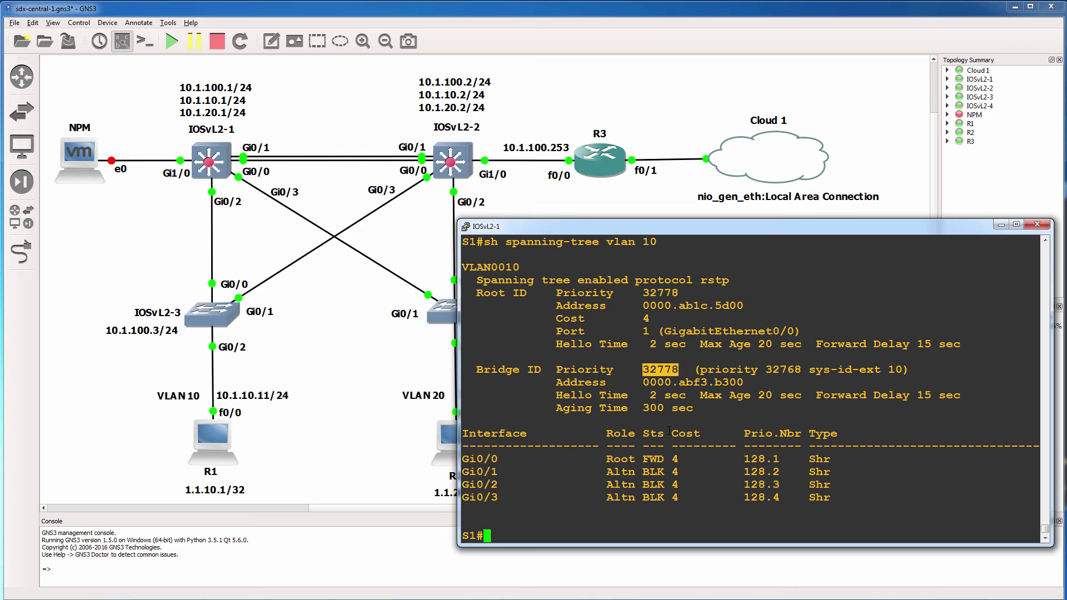
# Run the VLAN 20 spanning-tree report and highlight its bridge priority 32788.
pyautogui.press('Up')
pyautogui.press('BackSpace')
pyautogui.press('BackSpace')
pyautogui.write('20')
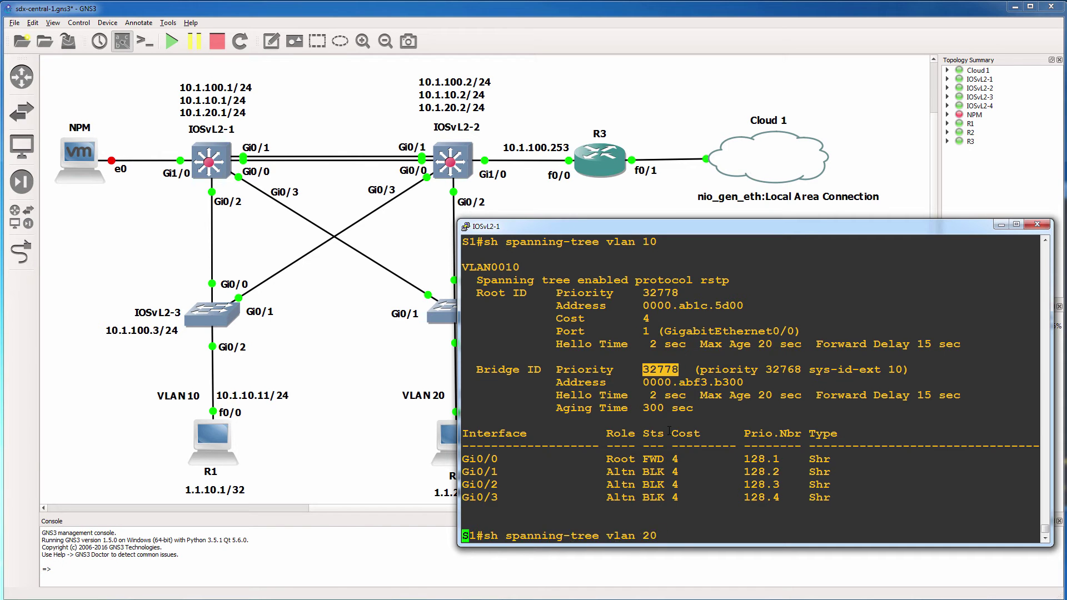
pyautogui.press('Return')
pyautogui.moveTo(683, 368); pyautogui.dragTo(644, 369)
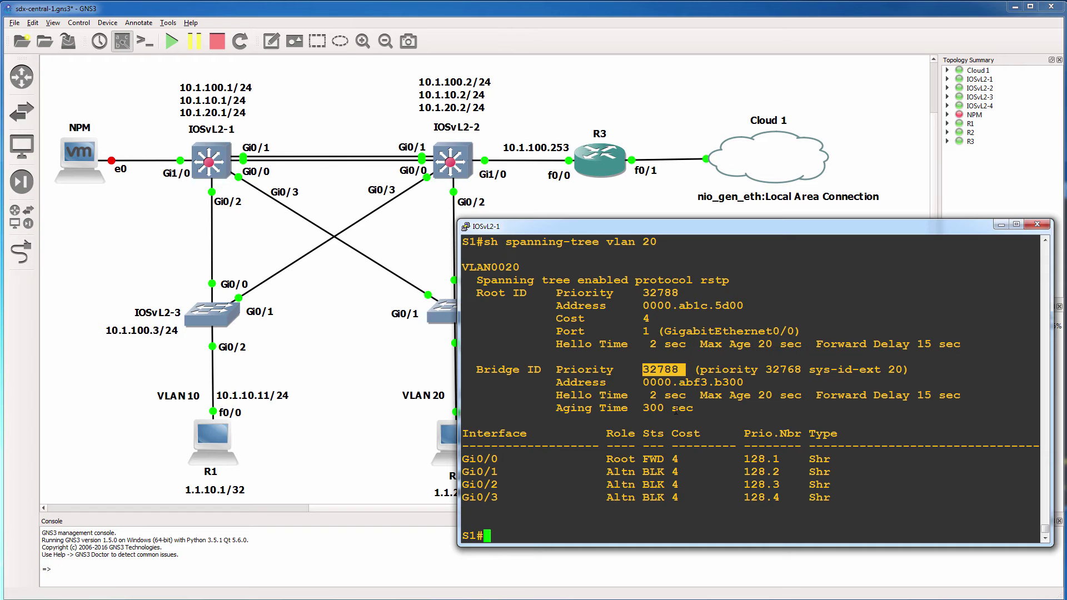
# Rerun S1's VLAN 10 spanning-tree report and highlight bridge priority 32778.
pyautogui.press('Up')
pyautogui.press('Up')
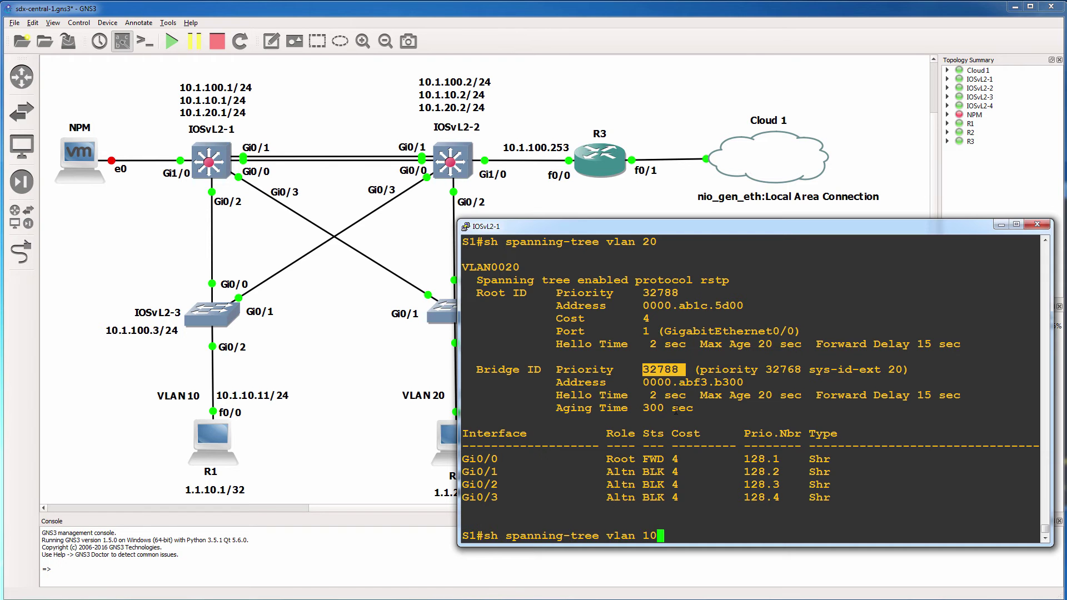
pyautogui.press('Return')
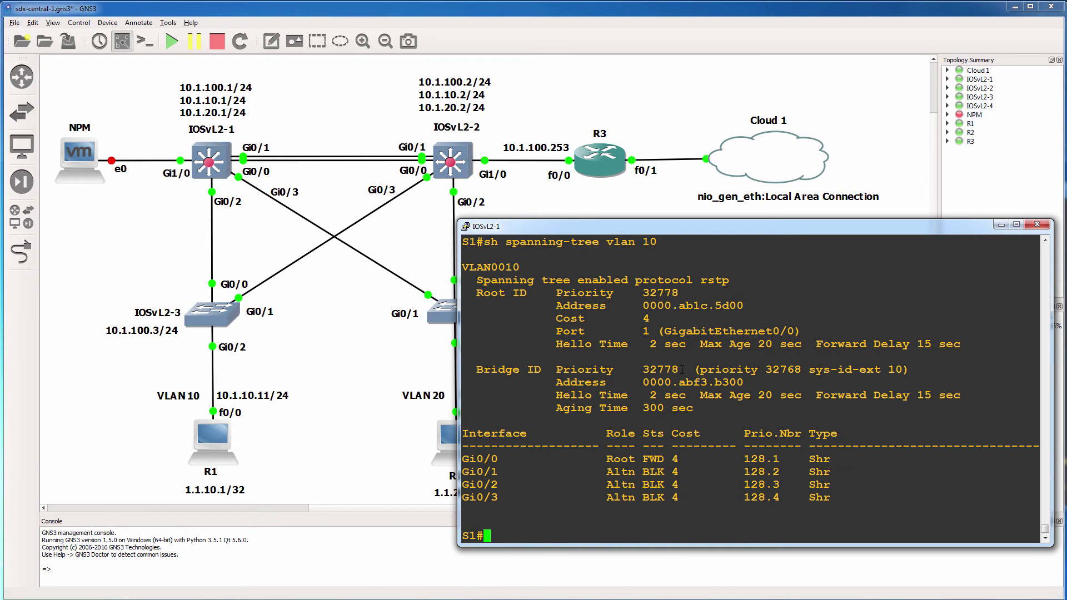
pyautogui.moveTo(682, 369); pyautogui.dragTo(646, 369)
# Highlight root address 0000.ab1c.5d00, S1's address 0000.abf3.b300, priority and root port Gi0/0.
pyautogui.moveTo(481, 295); pyautogui.dragTo(656, 291)
pyautogui.click(689, 288)
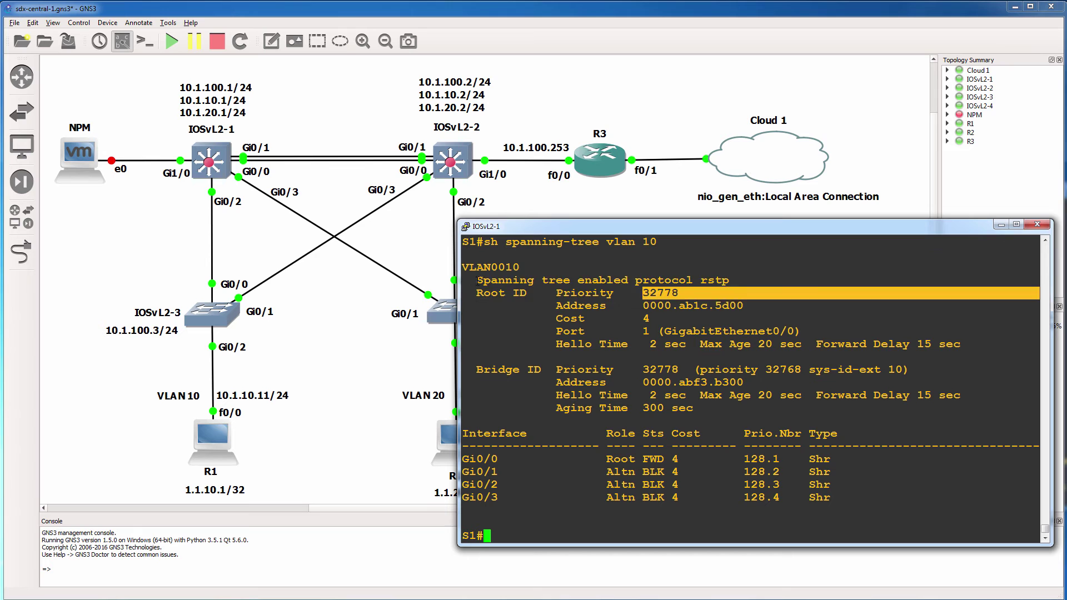
pyautogui.moveTo(478, 280); pyautogui.dragTo(796, 284)
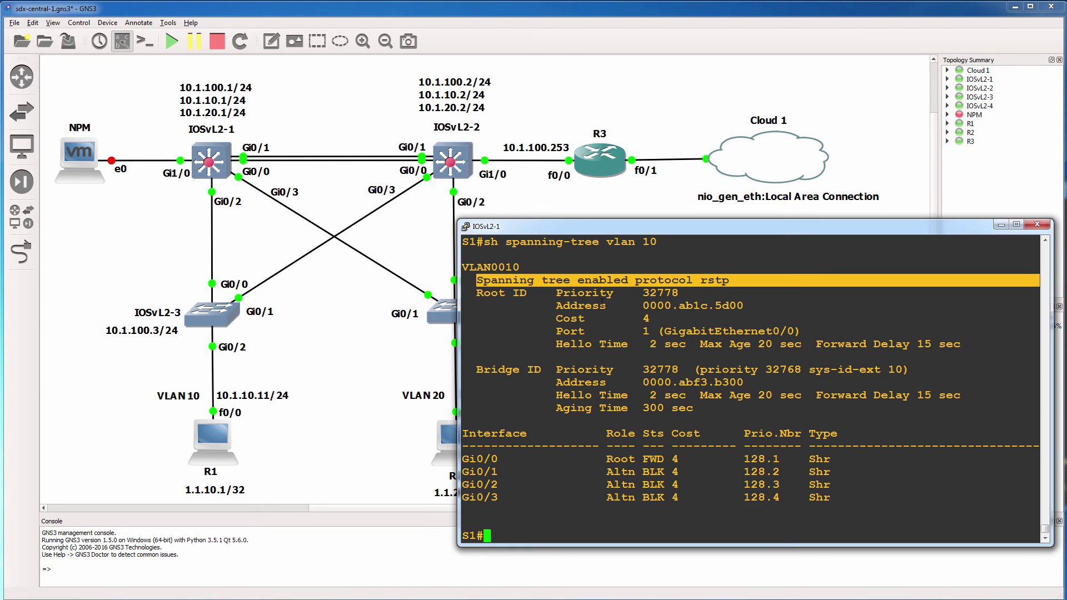
pyautogui.moveTo(535, 305); pyautogui.dragTo(751, 305)
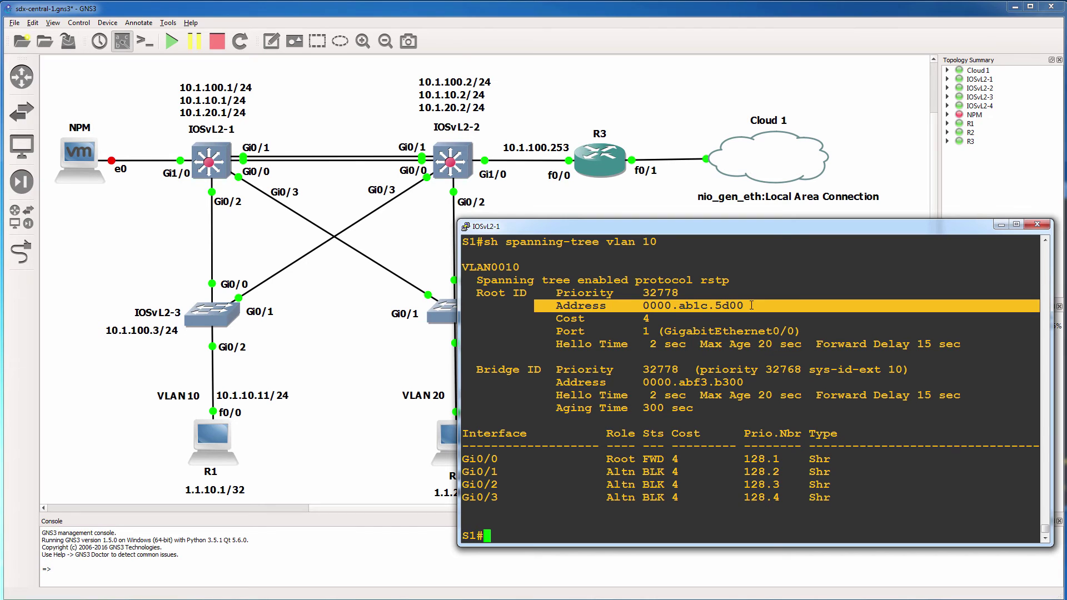
pyautogui.moveTo(542, 382); pyautogui.dragTo(761, 382)
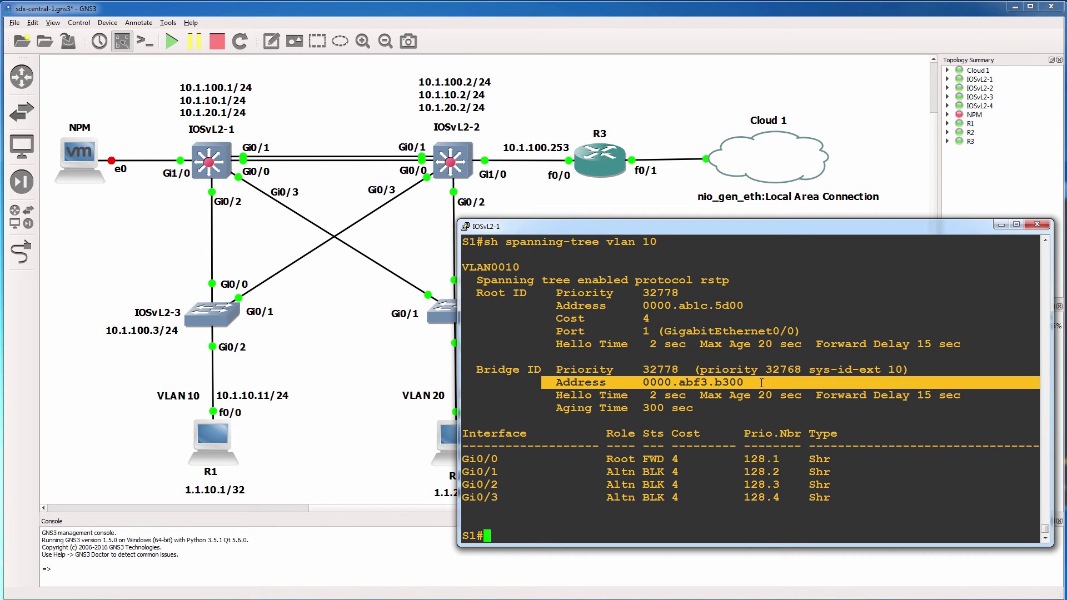
pyautogui.moveTo(636, 370); pyautogui.dragTo(771, 379)
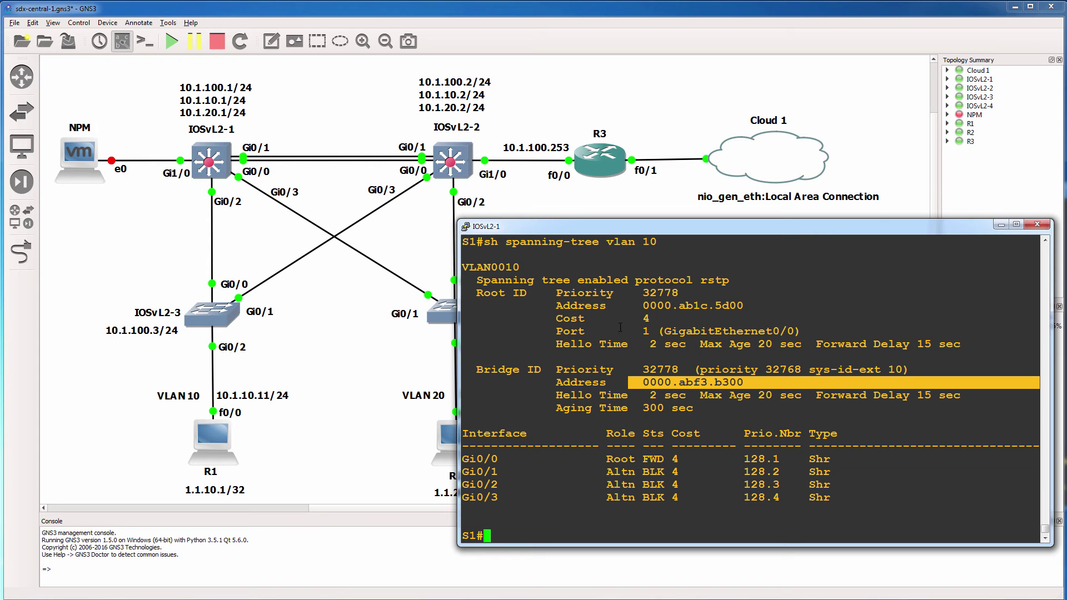
pyautogui.moveTo(541, 331); pyautogui.dragTo(818, 336)
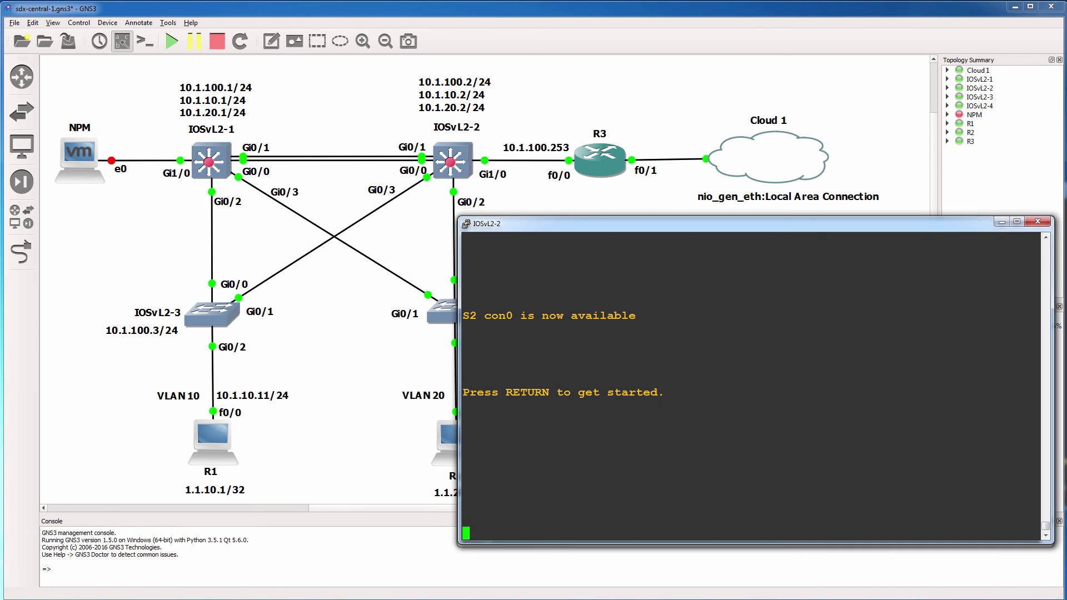
# Enter privileged mode on S2 and run 'show spanning-tree vlan 10'.
pyautogui.press('Return')
pyautogui.write('en')
pyautogui.press('Return')
pyautogui.write('sh')
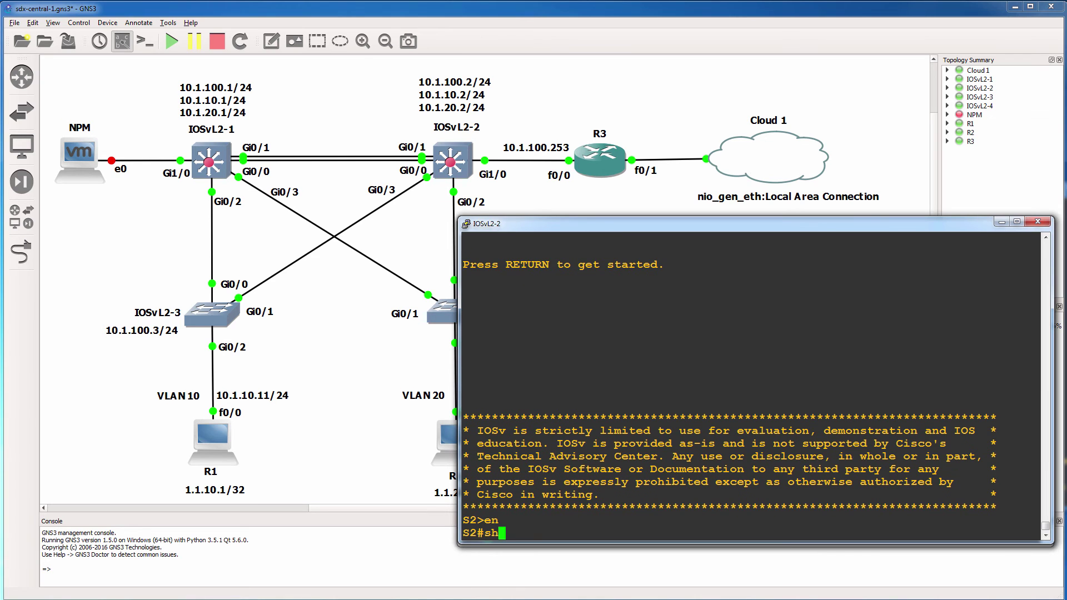
pyautogui.write(' spa')
pyautogui.press('Tab')
pyautogui.write('vlan 10')
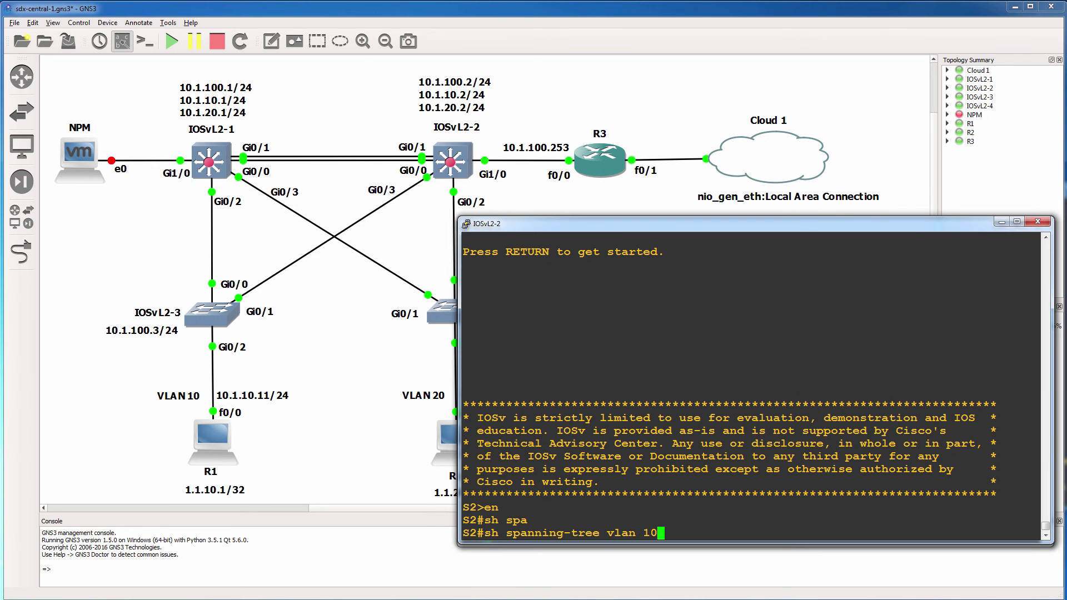
pyautogui.press('Return')
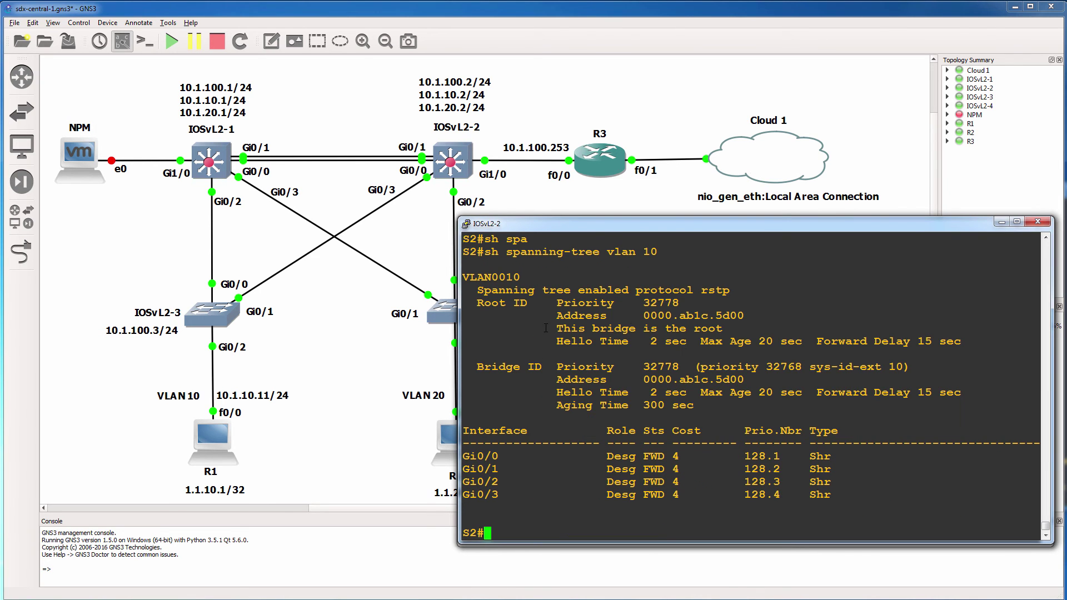
# Highlight S2's 'This bridge is the root' line and matching root/bridge address 0000.ab1c.5d00.
pyautogui.moveTo(536, 328); pyautogui.dragTo(747, 325)
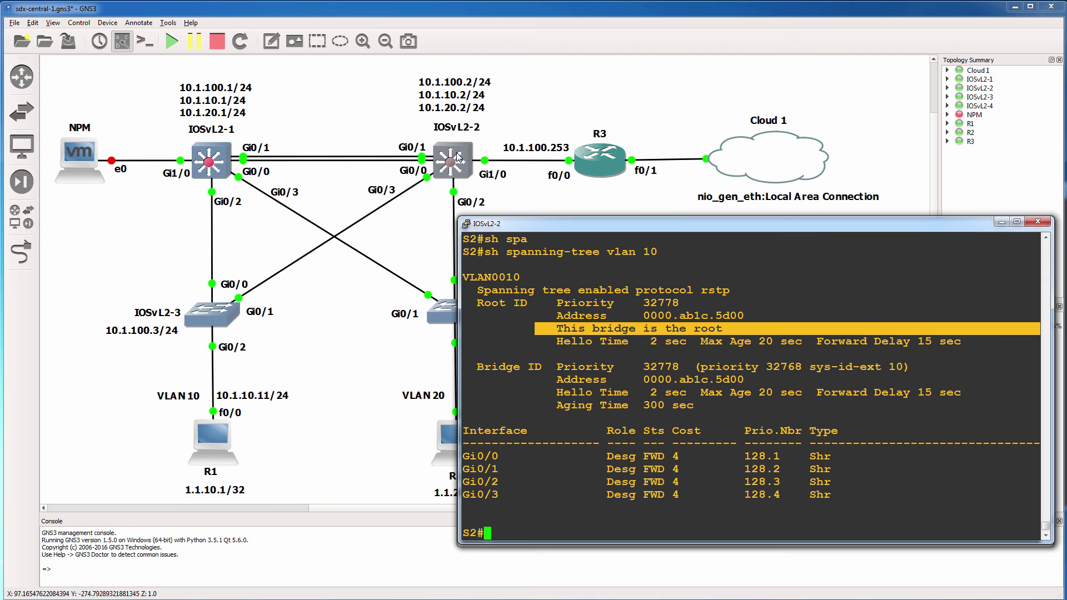
pyautogui.moveTo(524, 276); pyautogui.dragTo(459, 285)
pyautogui.moveTo(539, 321); pyautogui.dragTo(985, 351)
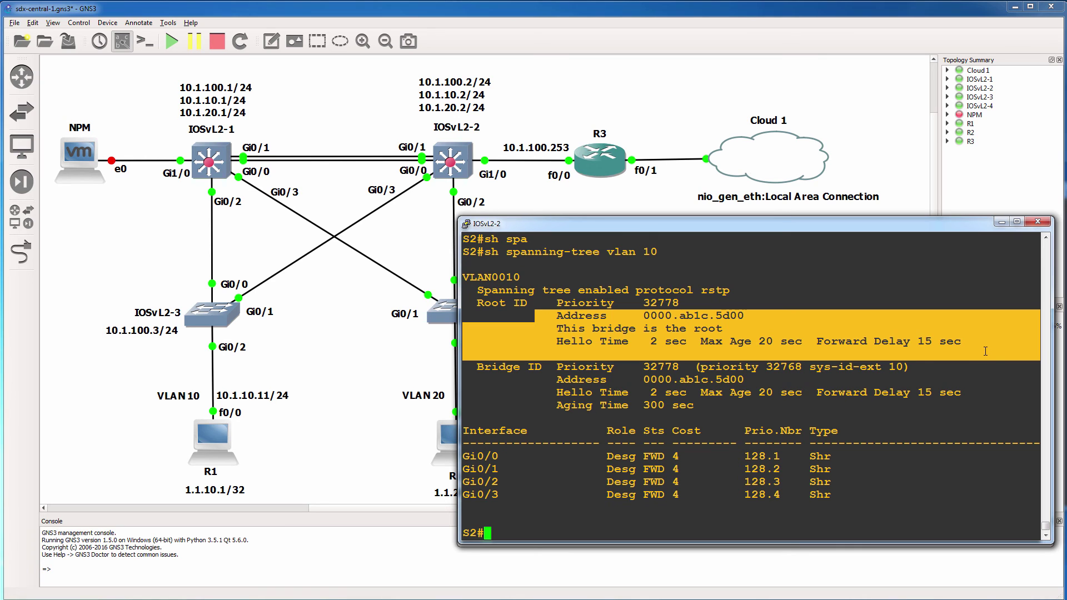
pyautogui.moveTo(512, 329); pyautogui.dragTo(752, 326)
pyautogui.moveTo(745, 381); pyautogui.dragTo(558, 379)
pyautogui.moveTo(747, 315); pyautogui.dragTo(553, 321)
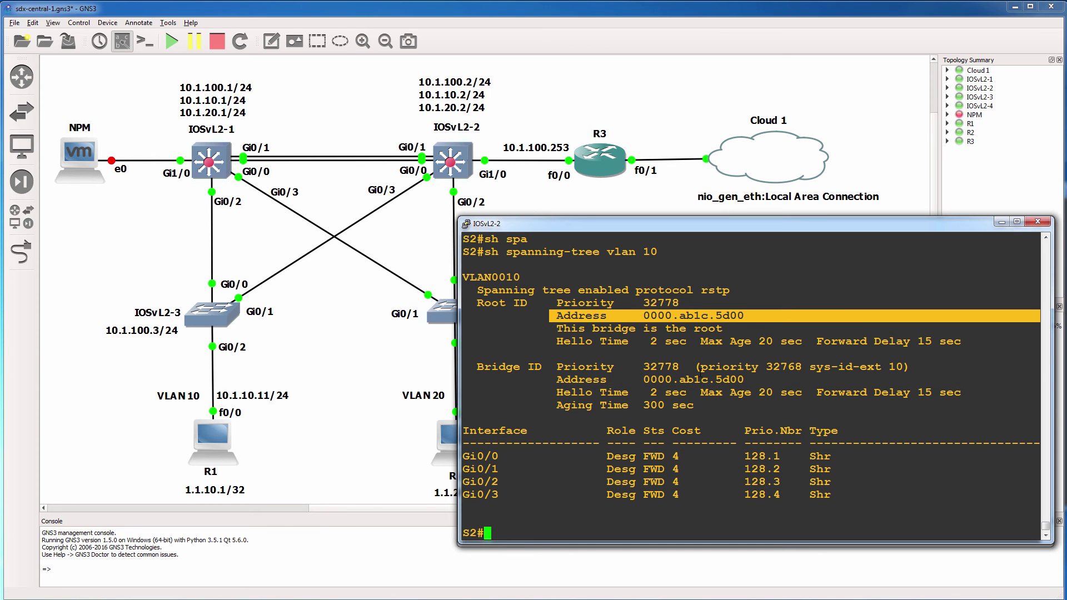
pyautogui.moveTo(733, 378); pyautogui.dragTo(557, 379)
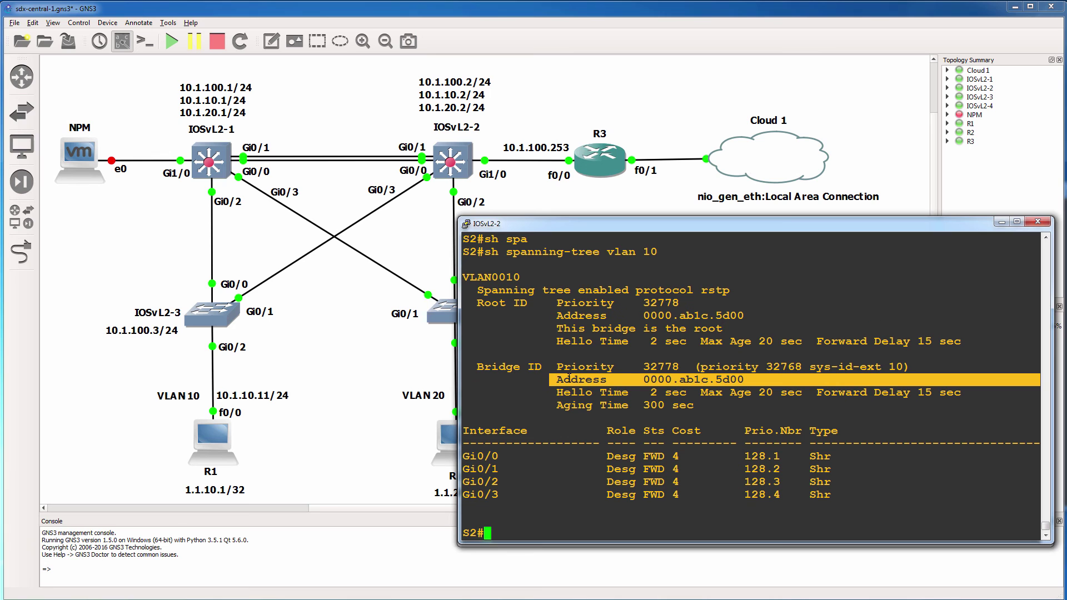
pyautogui.moveTo(470, 366); pyautogui.dragTo(539, 367)
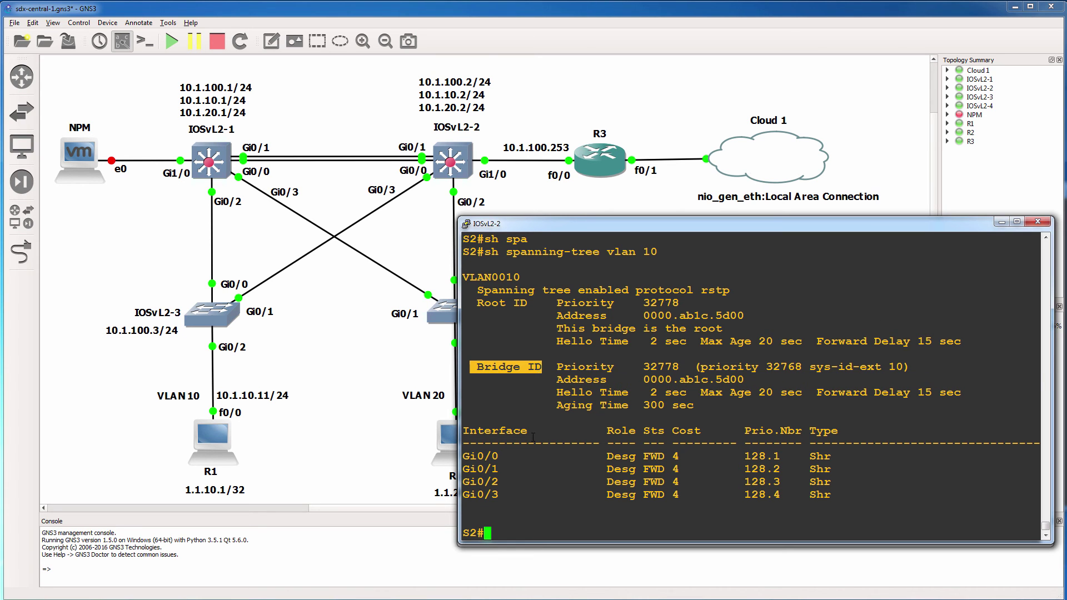
# Highlight S2's four forwarding interface rows, then minimize its console to return to S1.
pyautogui.moveTo(474, 454); pyautogui.dragTo(844, 497)
pyautogui.doubleClick(660, 456)
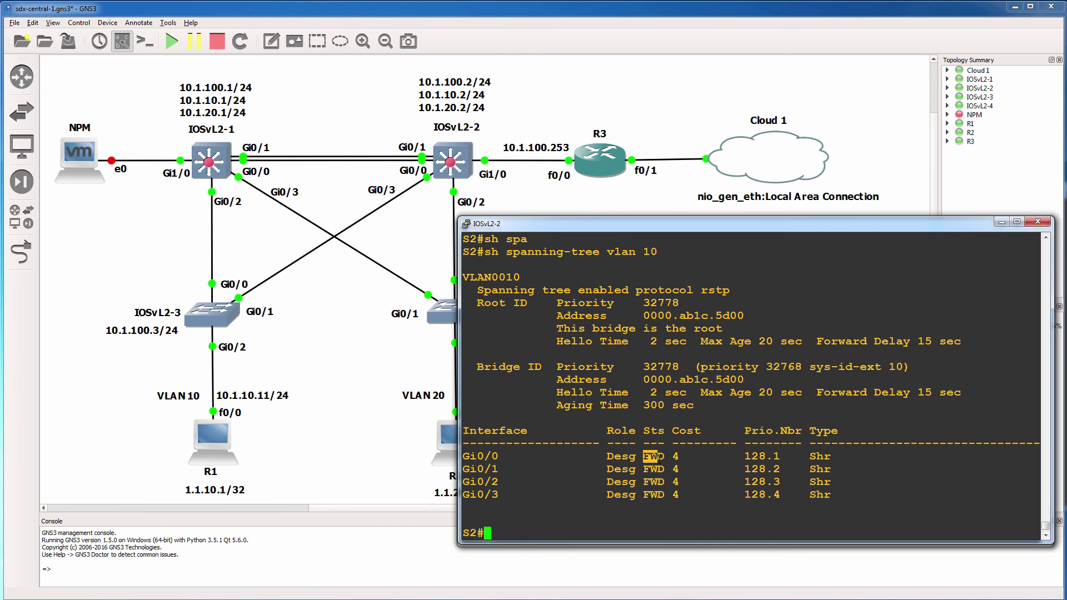
pyautogui.click(1001, 221)
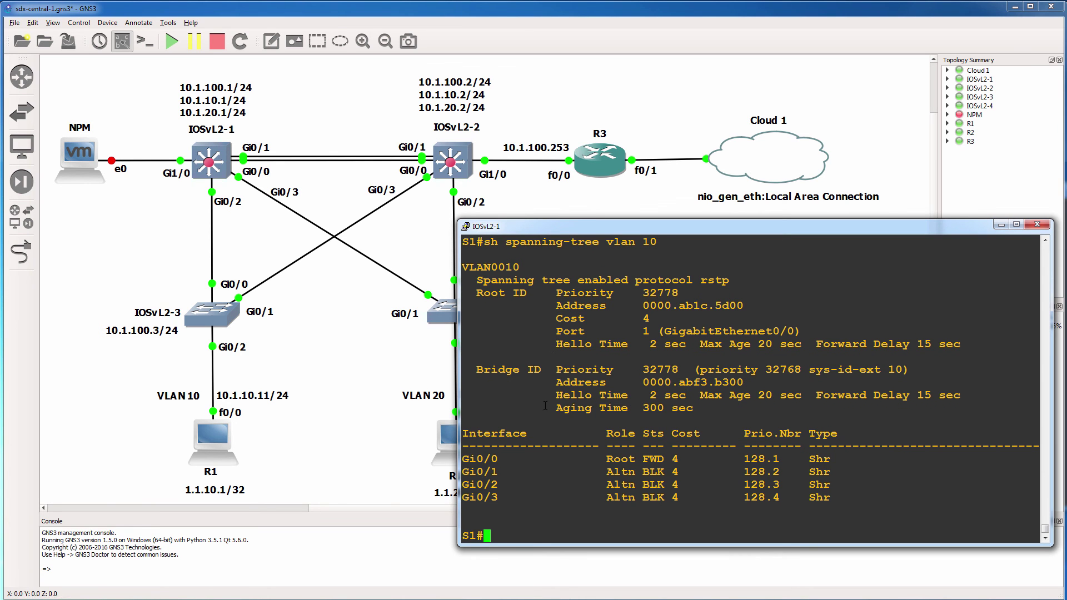
# Highlight S1's Gi0/0 root forwarding row, root port line and Gi0/1 blocking state.
pyautogui.moveTo(593, 459); pyautogui.dragTo(699, 459)
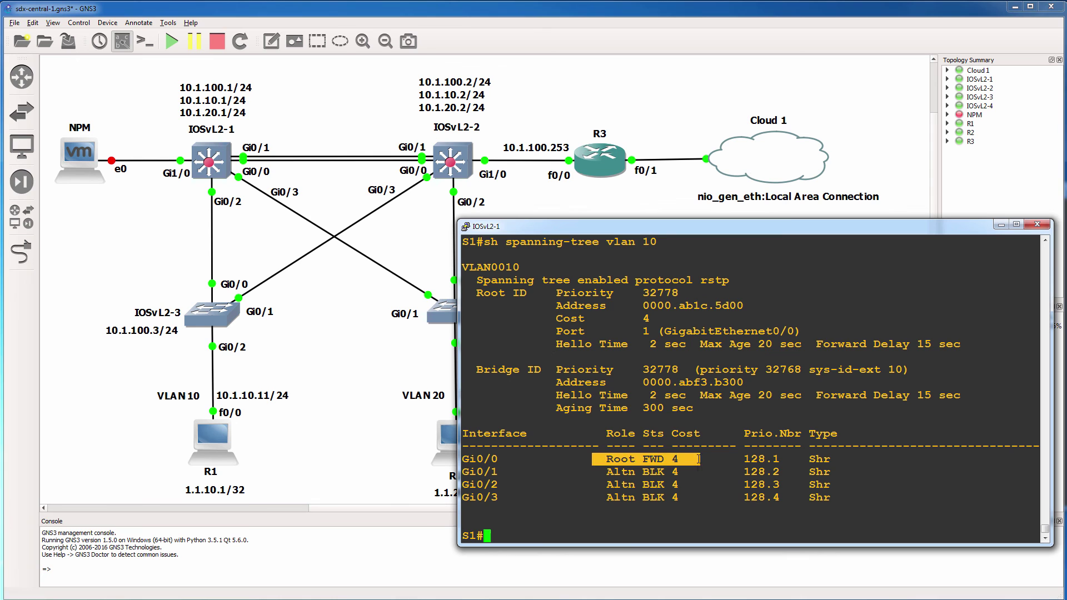
pyautogui.moveTo(521, 464); pyautogui.dragTo(463, 459)
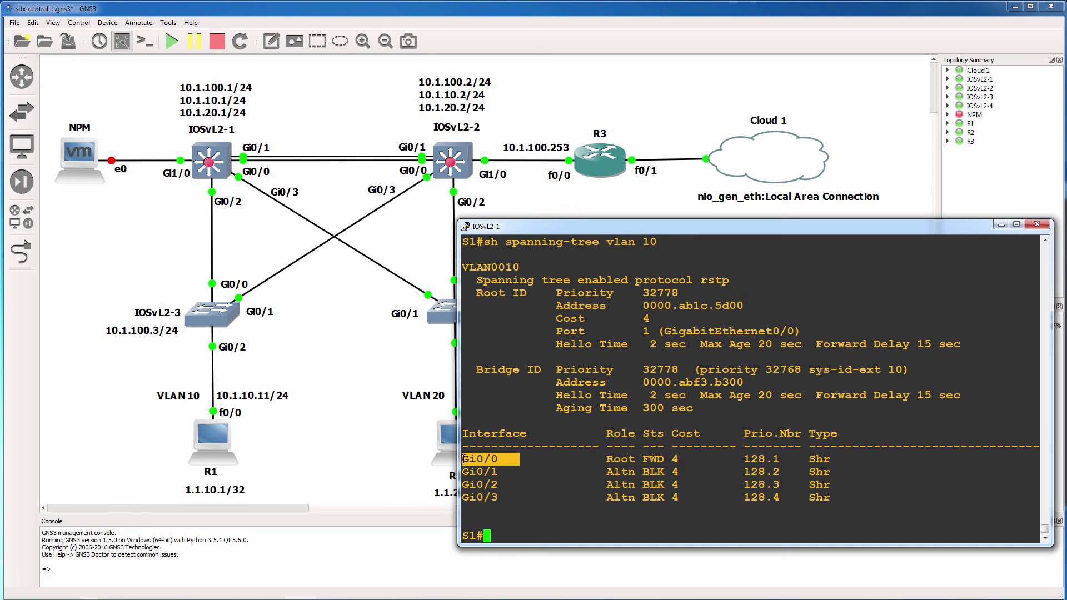
pyautogui.moveTo(544, 331); pyautogui.dragTo(863, 338)
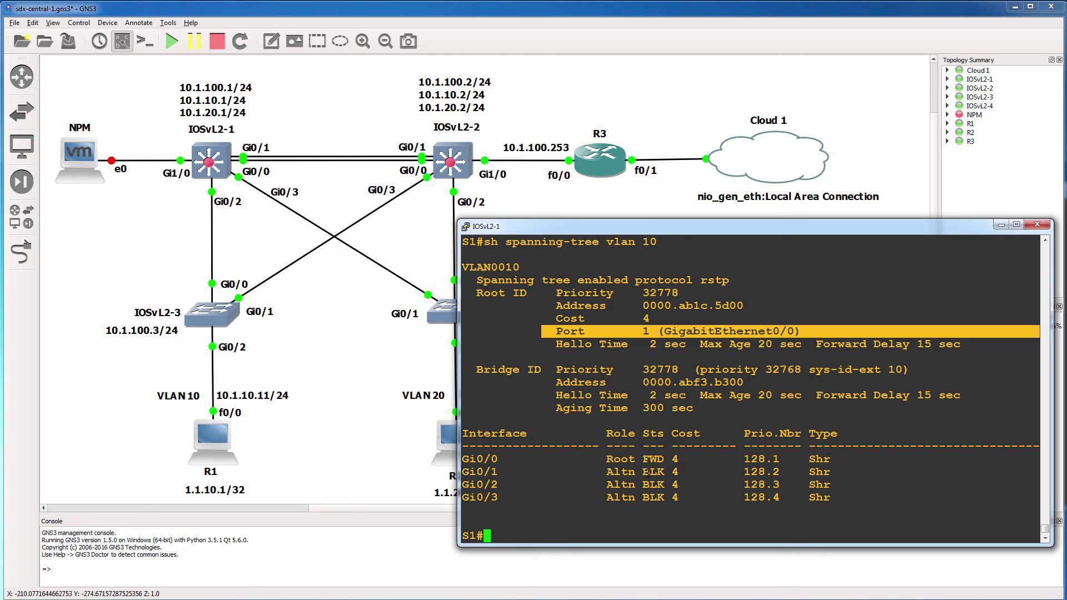
pyautogui.moveTo(643, 471); pyautogui.dragTo(666, 498)
pyautogui.moveTo(502, 458); pyautogui.dragTo(468, 457)
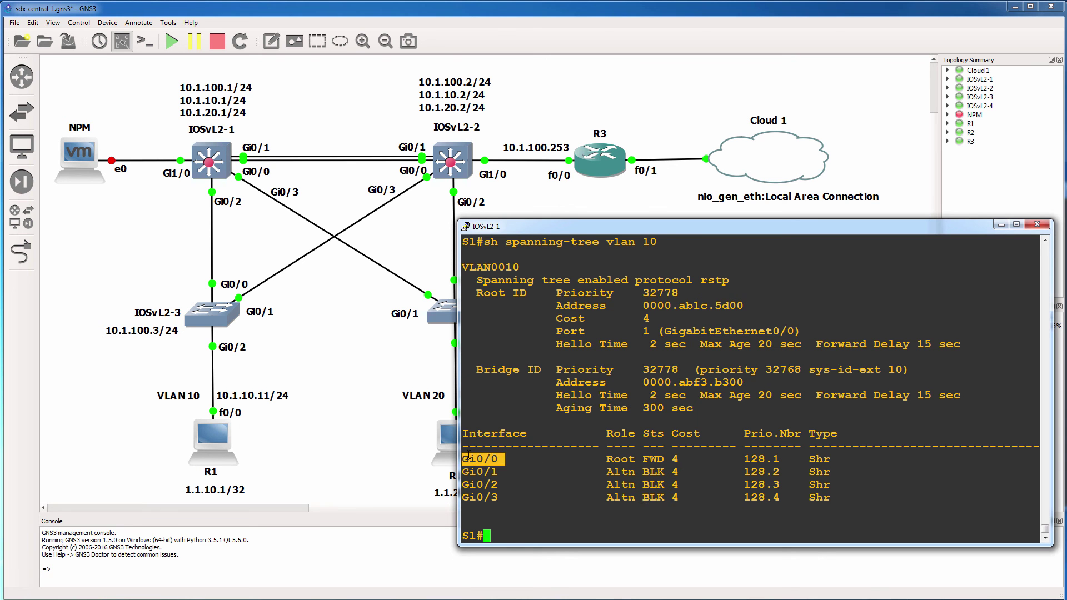
pyautogui.hotkey('alt', 'Tab')
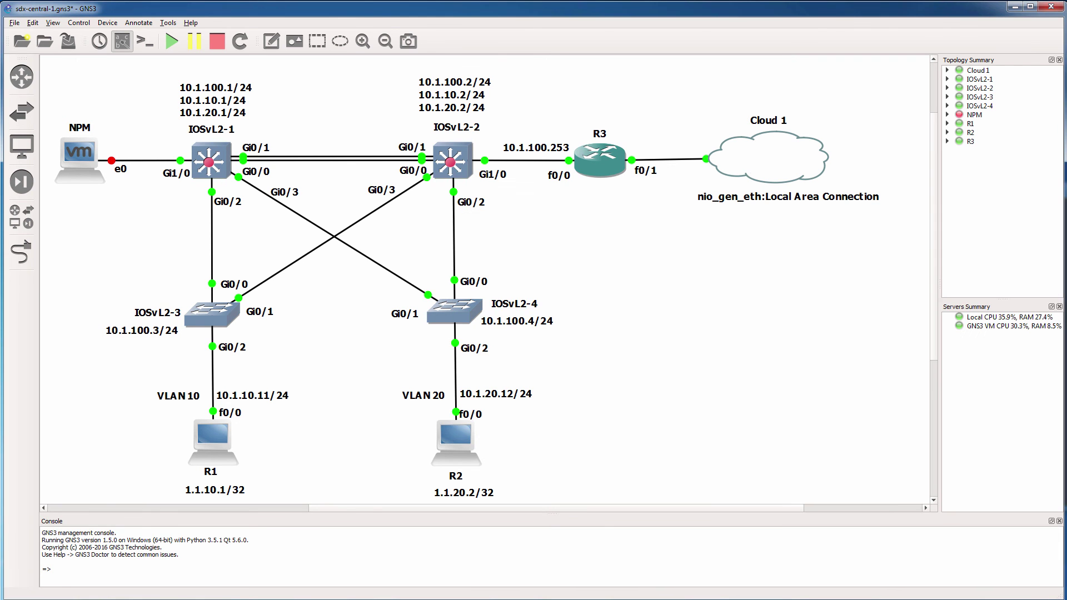